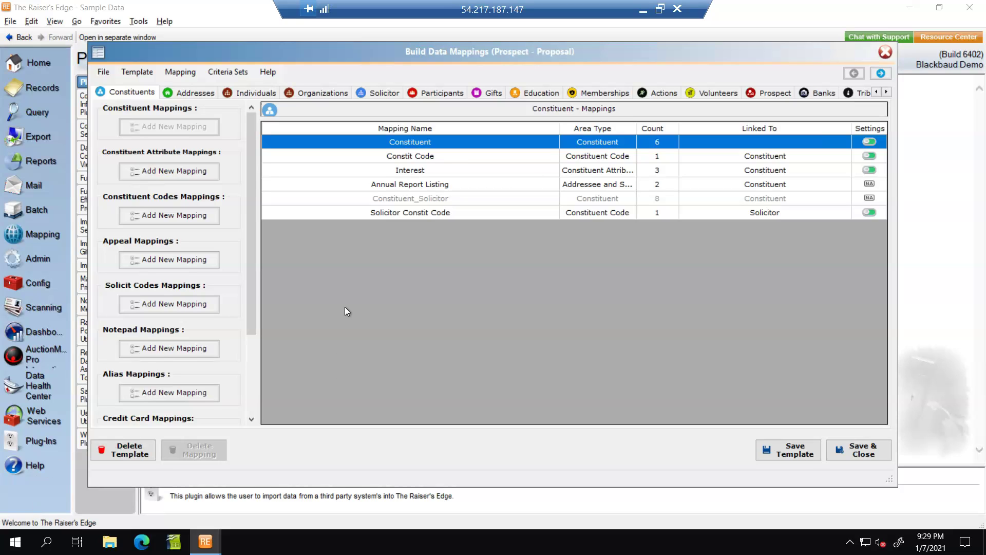
# Step: Open the Proposal mapping in the Prospect area and review its field mappings from Amount Asked through Type of gift
pyautogui.click(769, 91)
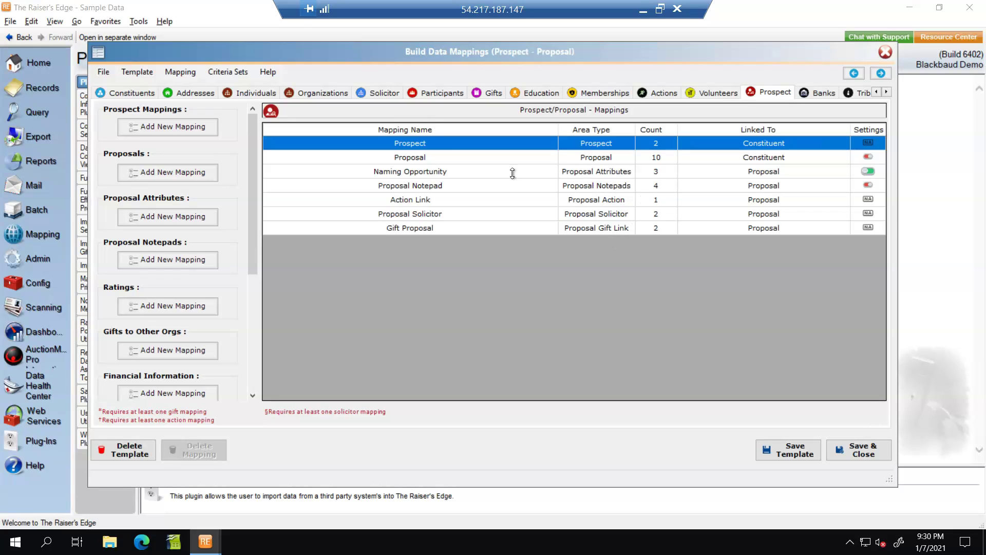
pyautogui.click(411, 159)
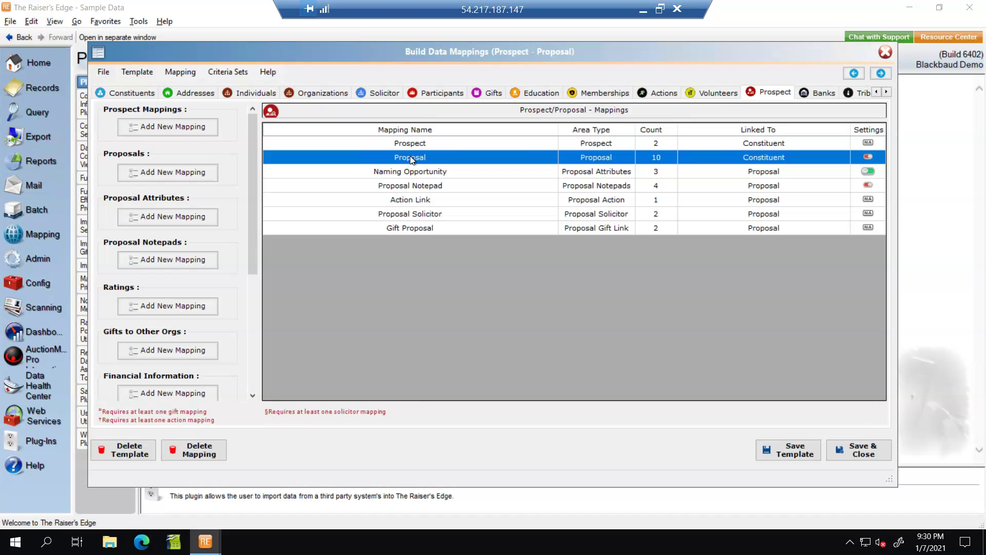
pyautogui.doubleClick(411, 159)
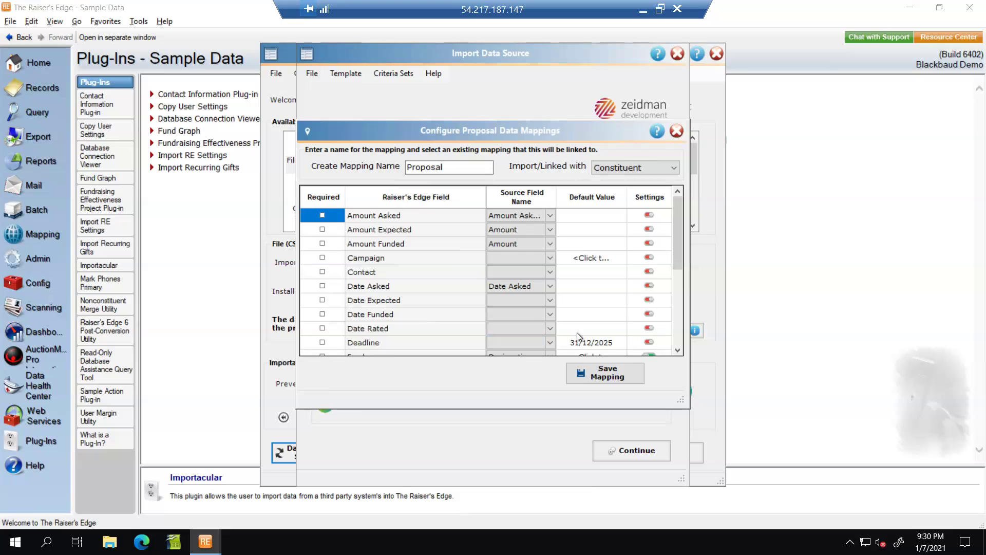
pyautogui.click(678, 351)
pyautogui.click(678, 351)
pyautogui.click(678, 350)
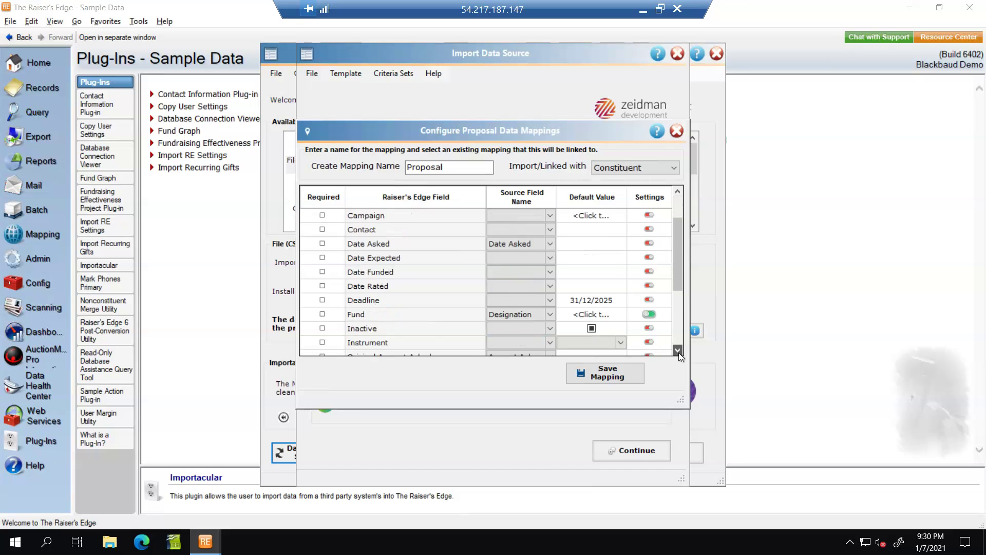
pyautogui.click(678, 351)
pyautogui.click(678, 351)
pyautogui.click(678, 350)
pyautogui.click(677, 350)
pyautogui.click(678, 351)
pyautogui.click(678, 350)
pyautogui.click(678, 351)
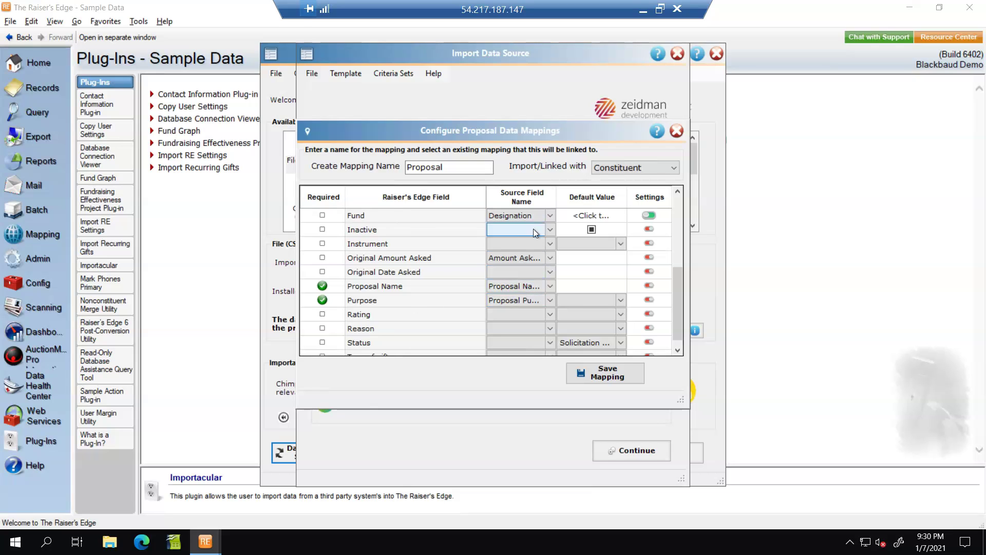
pyautogui.click(511, 314)
pyautogui.click(678, 349)
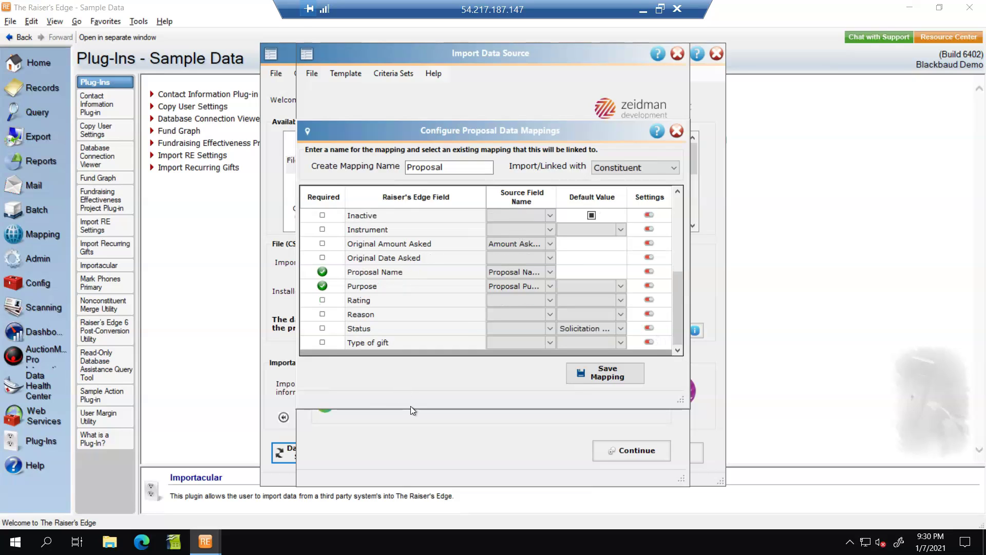
pyautogui.click(562, 232)
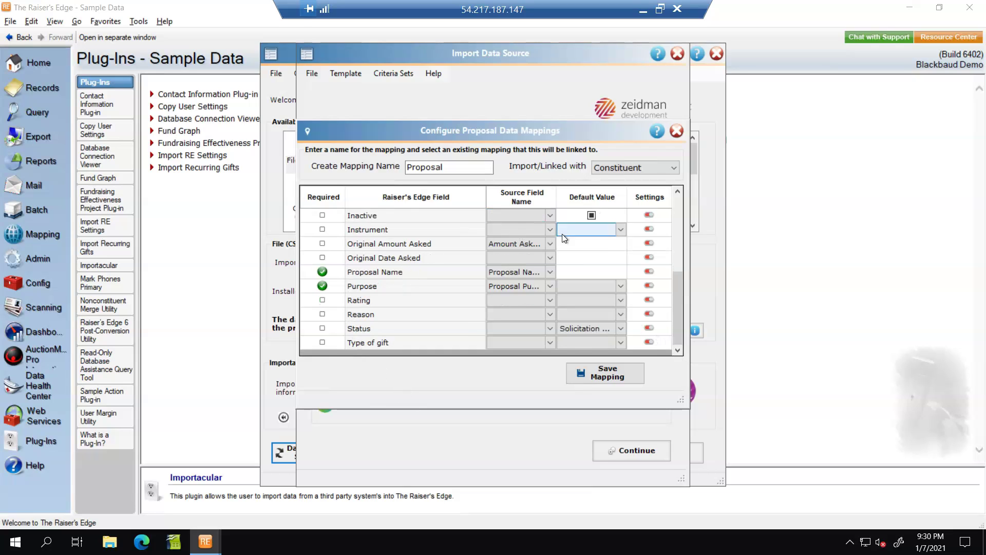
# Step: Save the Proposal mapping and check its area settings for handling matched proposals, leaving them without changes
pyautogui.click(608, 375)
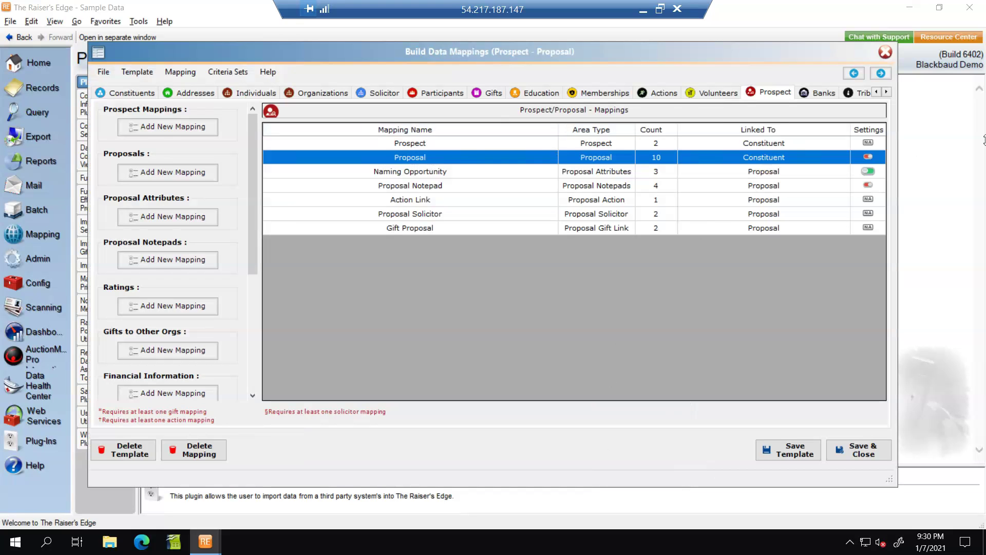
pyautogui.click(868, 159)
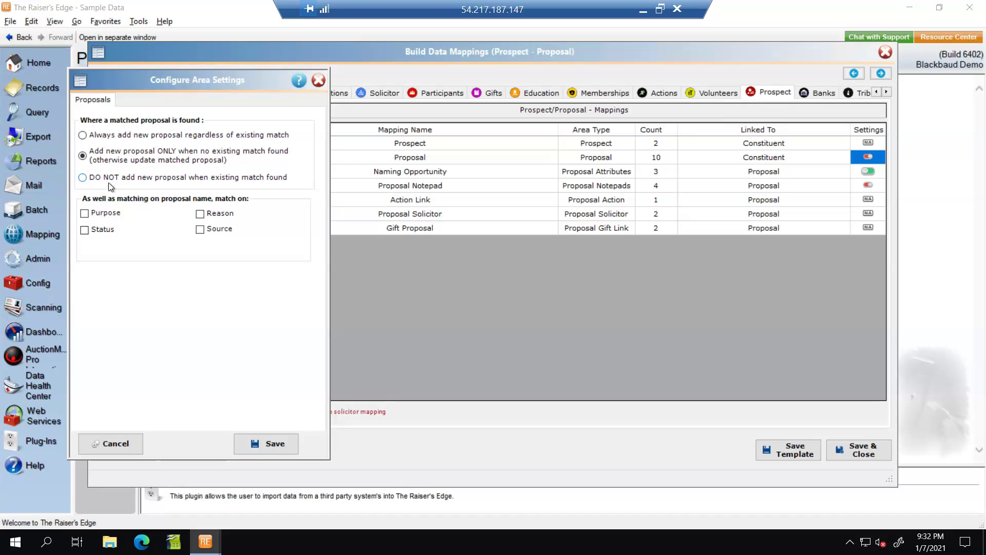
pyautogui.click(113, 444)
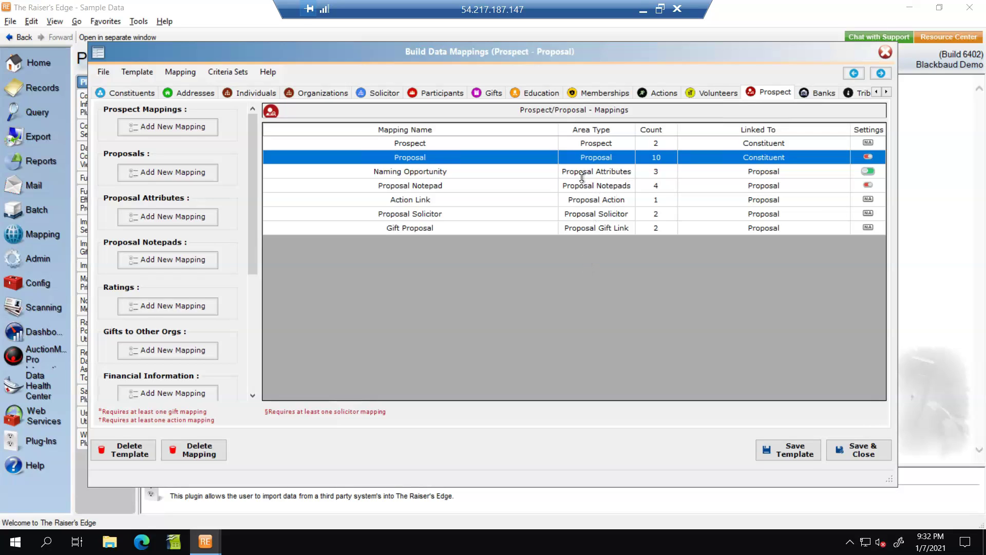
# Step: Review the field mappings of the Naming Opportunity attribute and the Proposal Notepad, saving each mapping
pyautogui.doubleClick(430, 174)
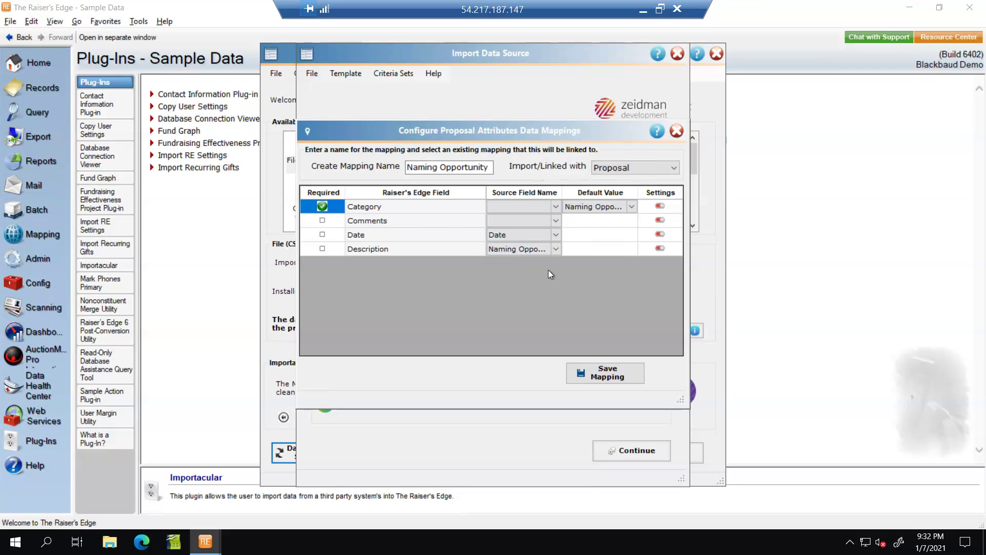
pyautogui.click(607, 373)
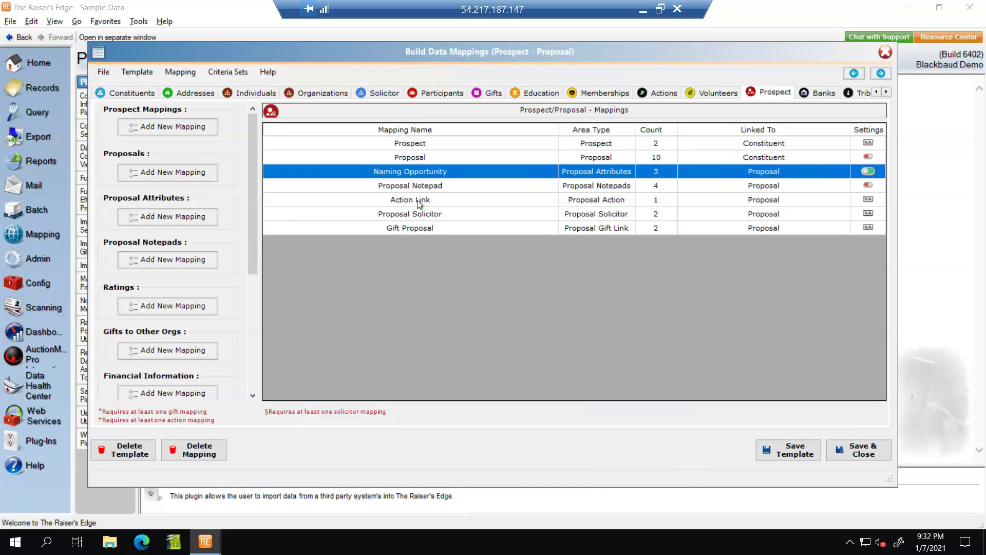
pyautogui.doubleClick(418, 186)
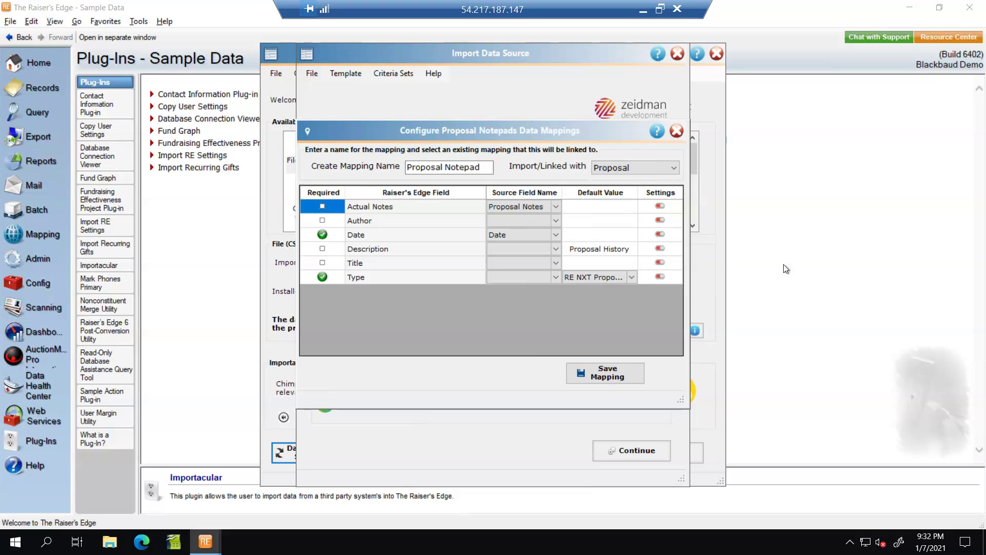
pyautogui.click(596, 373)
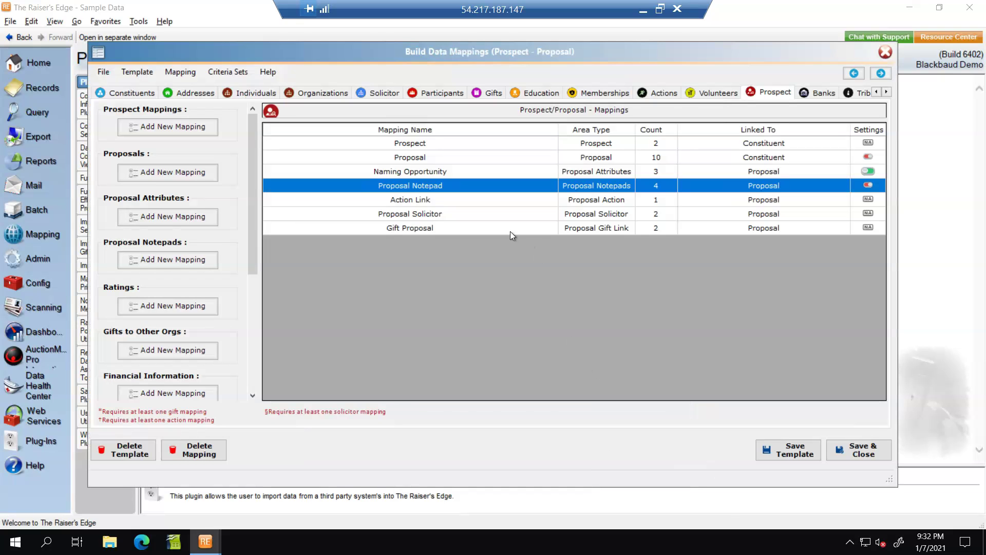
# Step: Review and save the Action Link mapping, and check the Action mappings it refers to before returning to the Prospect area
pyautogui.doubleClick(425, 205)
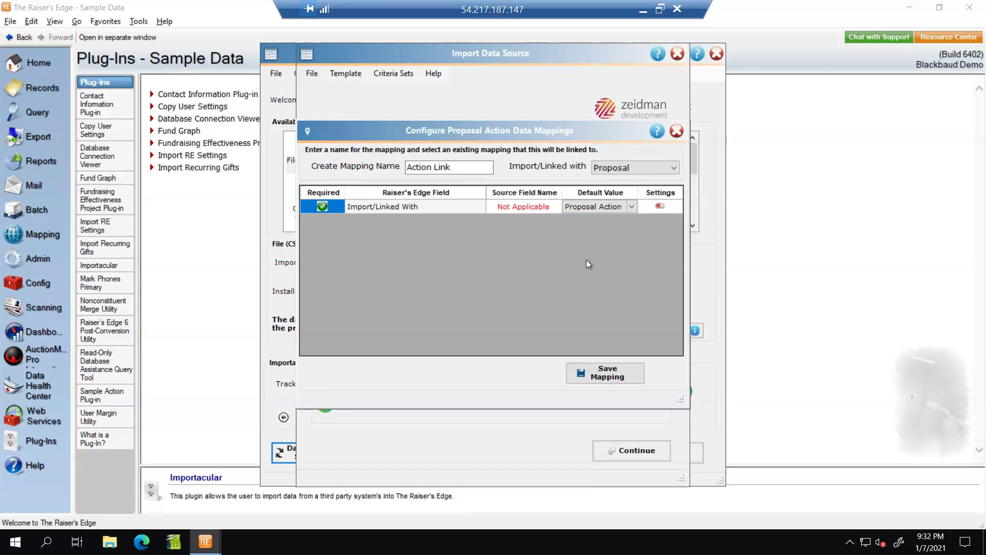
pyautogui.click(602, 376)
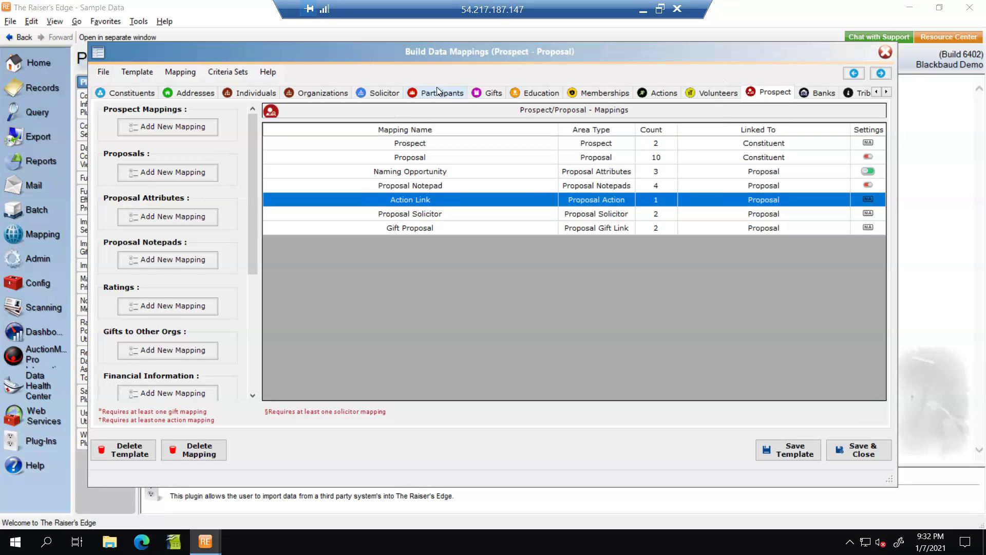
pyautogui.click(652, 92)
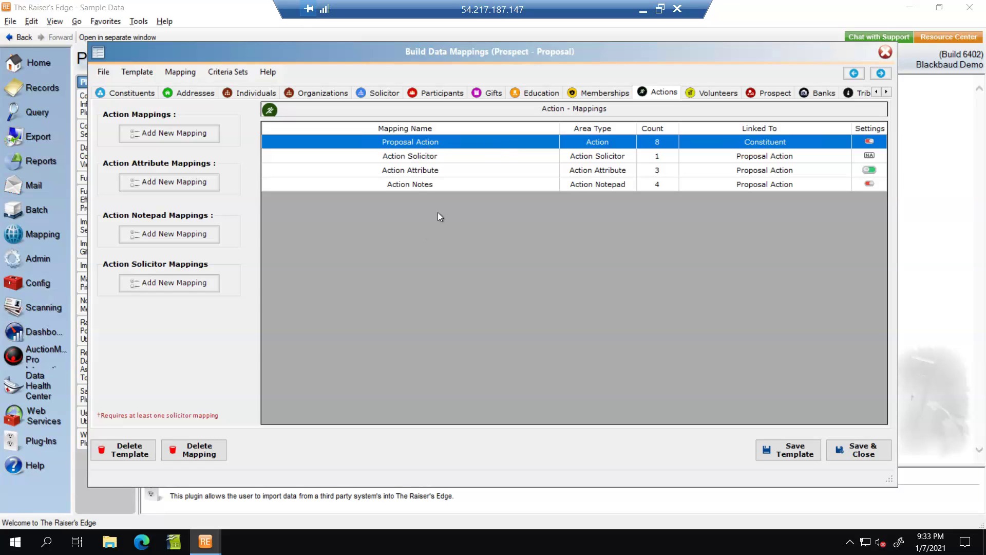
pyautogui.click(778, 97)
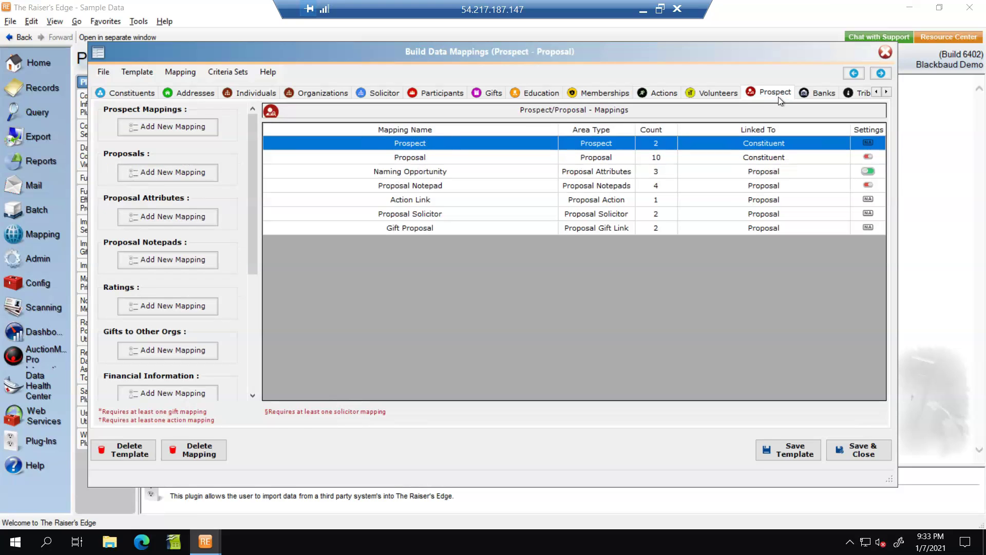
# Step: Review the Proposal Solicitor mapping's amount and its linked Solicitor default value, and save the mapping
pyautogui.doubleClick(414, 215)
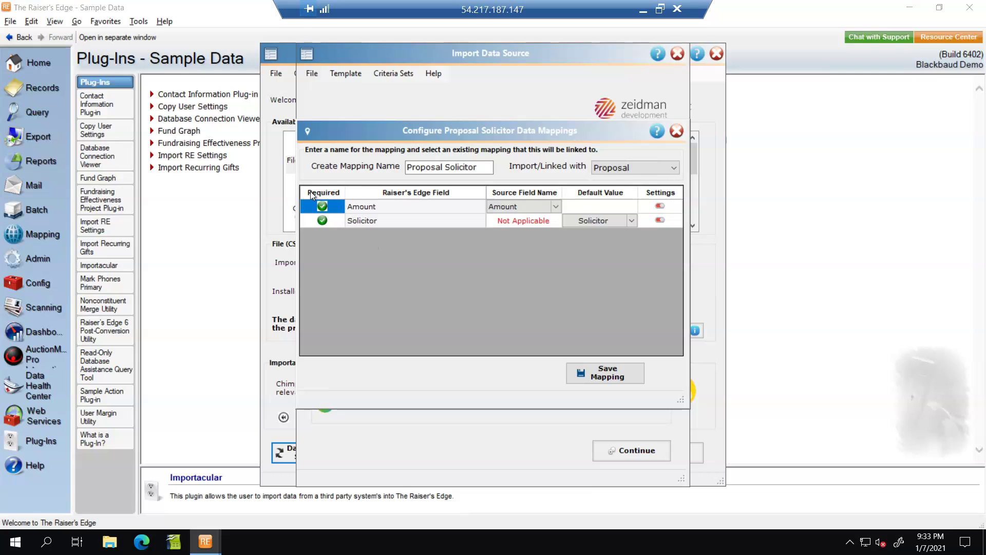
pyautogui.click(631, 221)
pyautogui.click(631, 221)
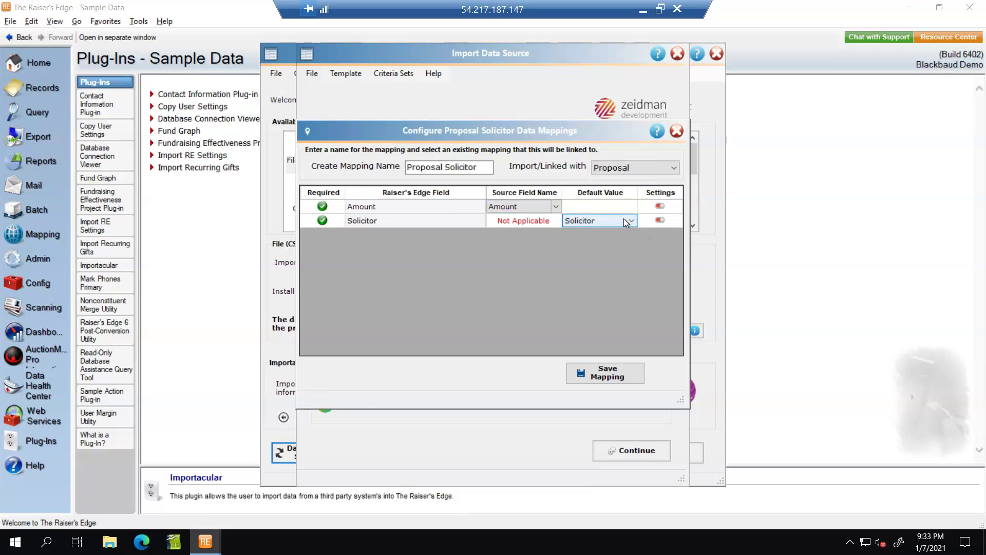
pyautogui.click(625, 373)
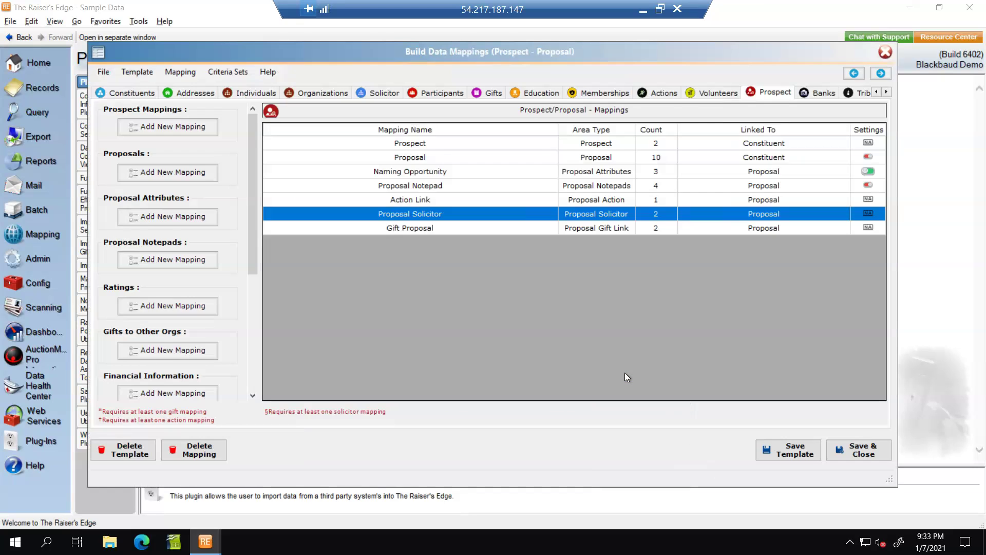
# Step: Review and save the Gift Proposal link mapping, and save and close the Prospect - Proposal template
pyautogui.doubleClick(423, 228)
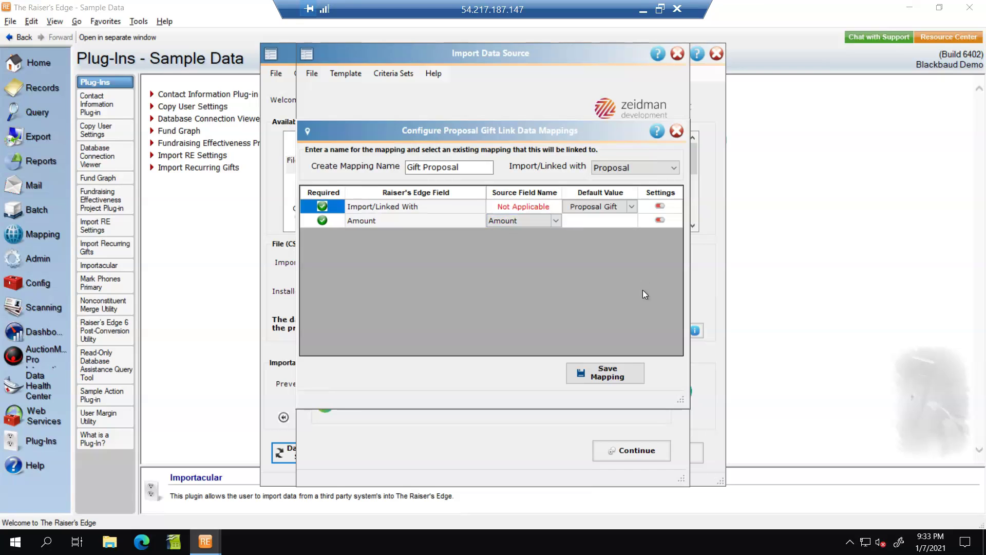
pyautogui.click(626, 373)
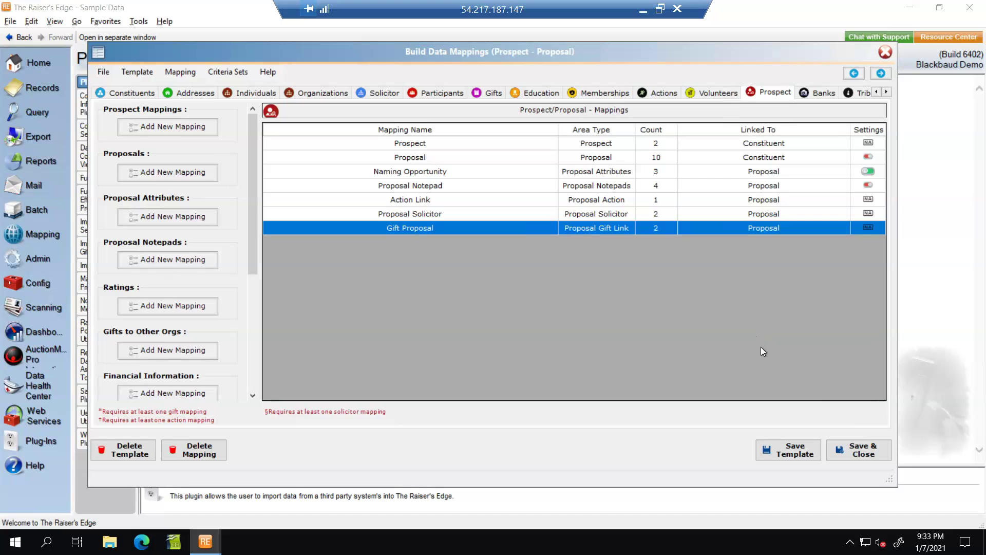
pyautogui.click(859, 450)
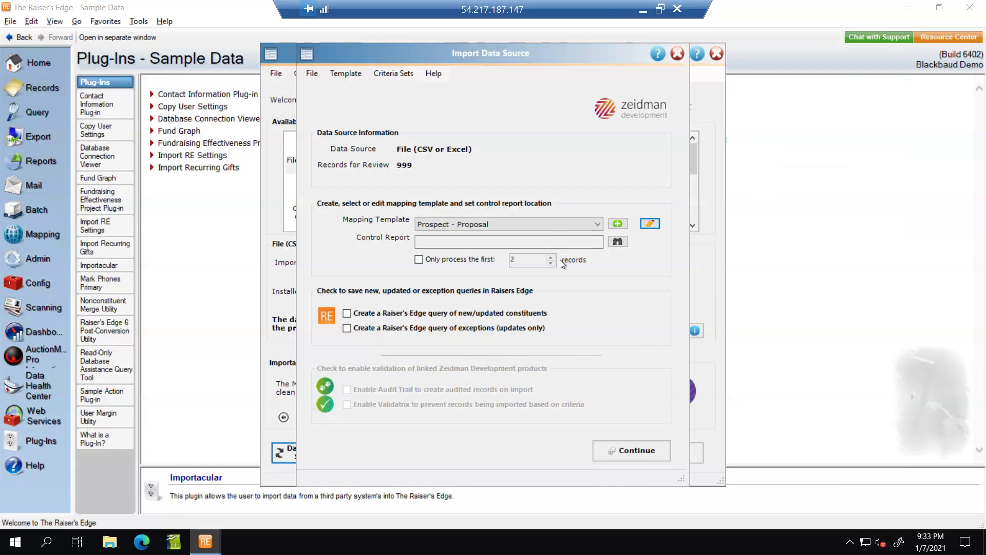
# Step: Set the control report to Control.xlsx on the Desktop, replacing the existing file
pyautogui.click(618, 242)
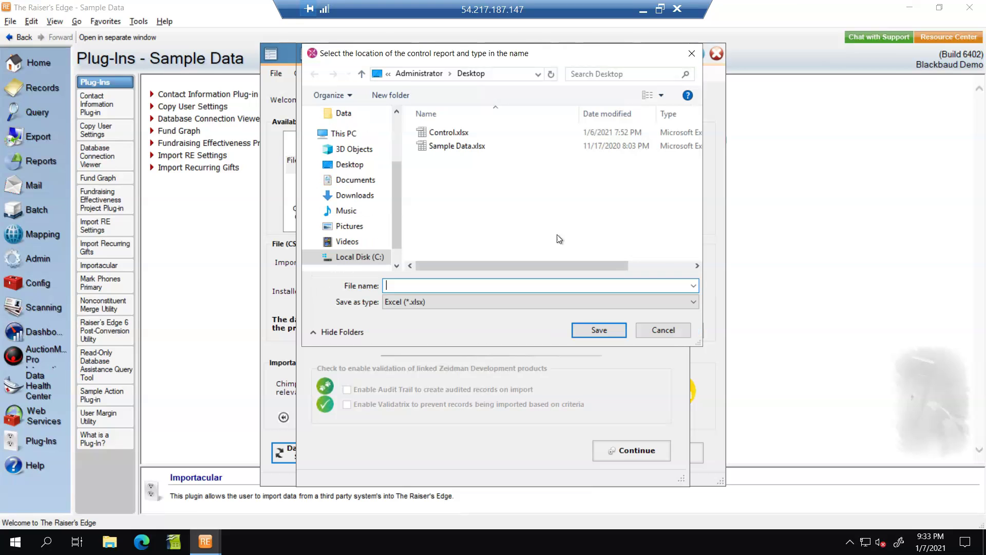
pyautogui.click(441, 134)
pyautogui.doubleClick(442, 134)
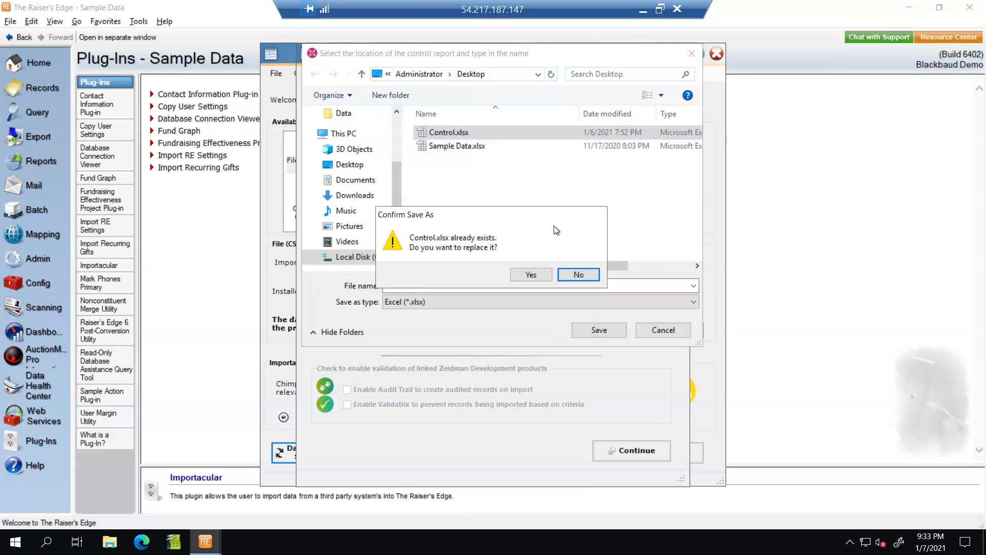
pyautogui.click(540, 275)
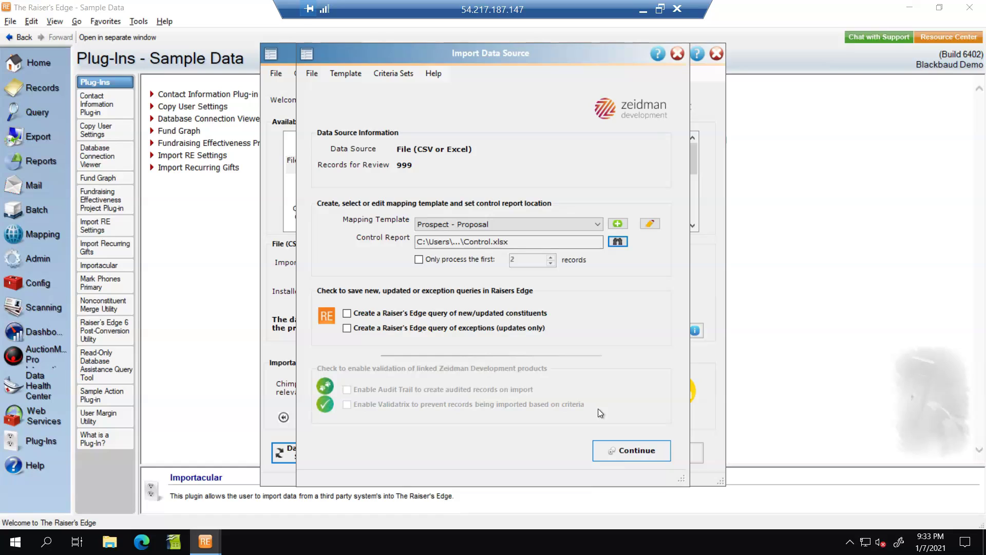
# Step: Limit the import to only the first 6 records and continue to the data review
pyautogui.click(418, 260)
pyautogui.press('Tab')
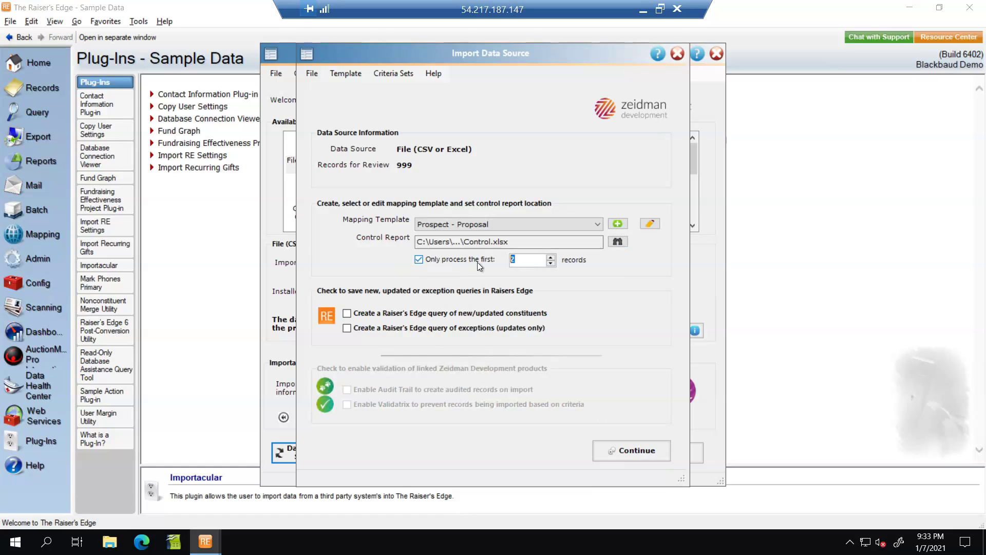
pyautogui.write('6')
pyautogui.press('Return')
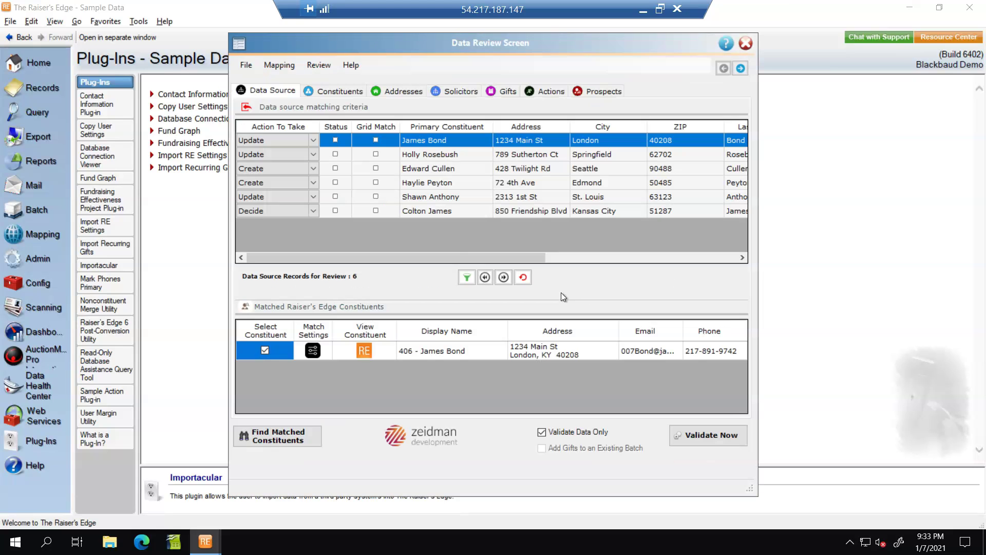
# Step: Review the solicitor, gift and action data prepared for import
pyautogui.click(451, 92)
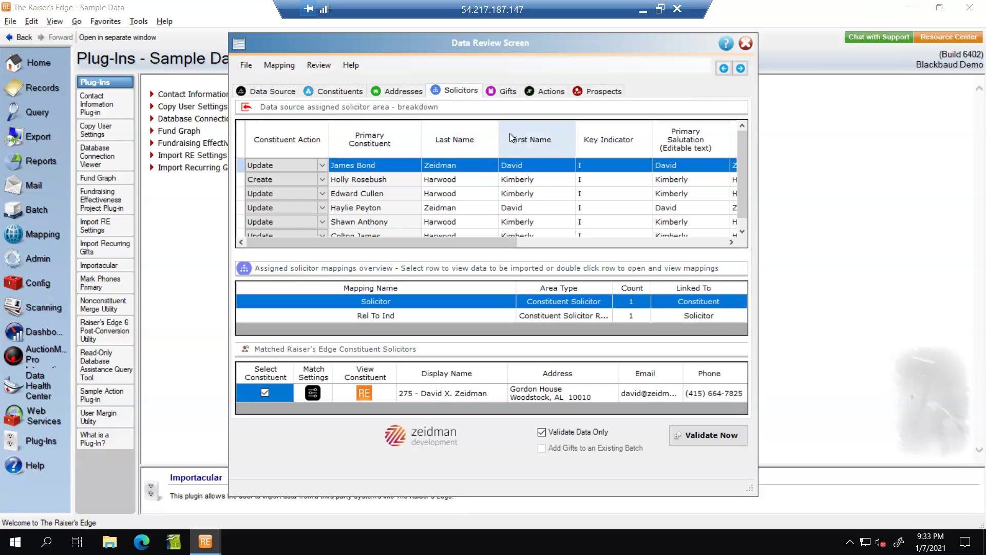
pyautogui.click(507, 91)
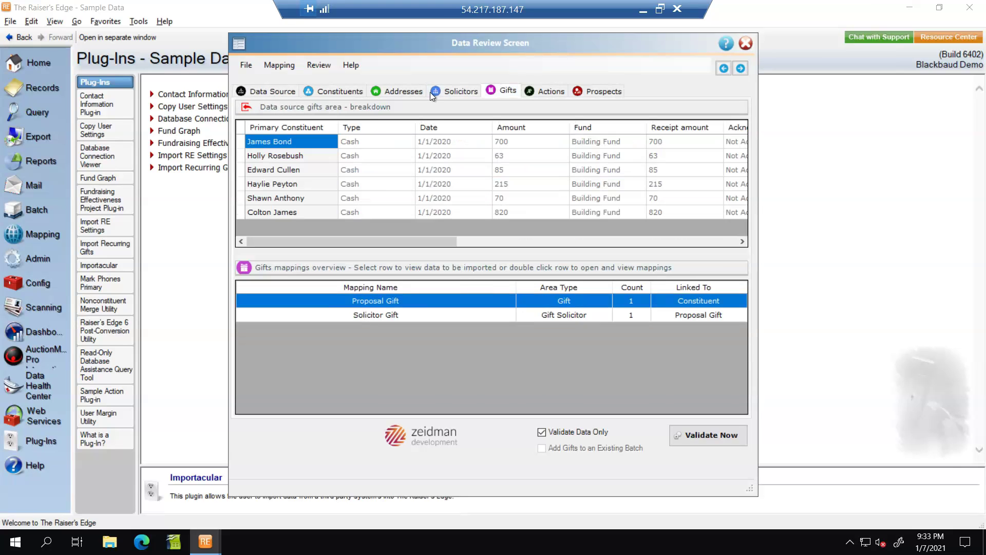
pyautogui.click(547, 94)
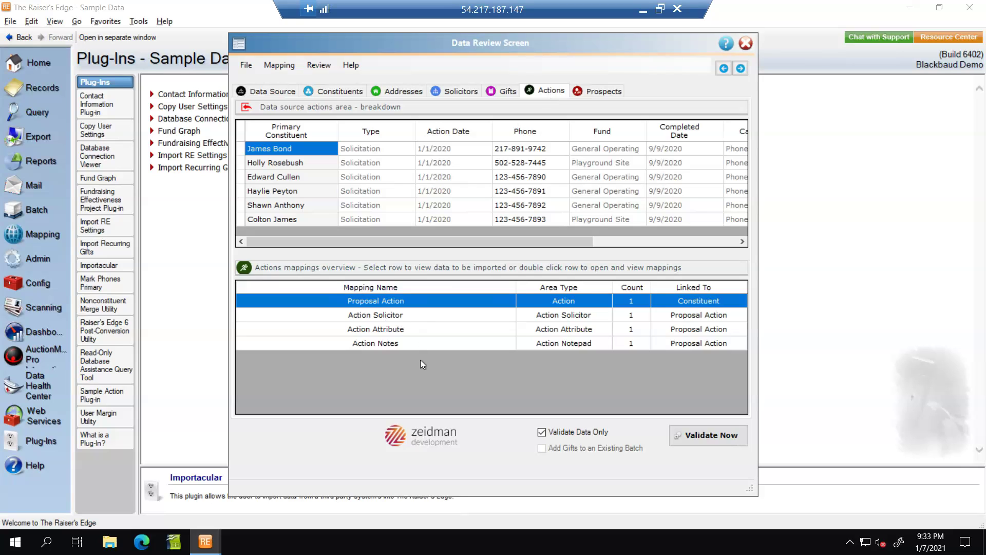
# Step: Examine the prospect data for import under each mapping, from Proposal and Gift Proposal through Action Link and Proposal Notepad
pyautogui.click(601, 94)
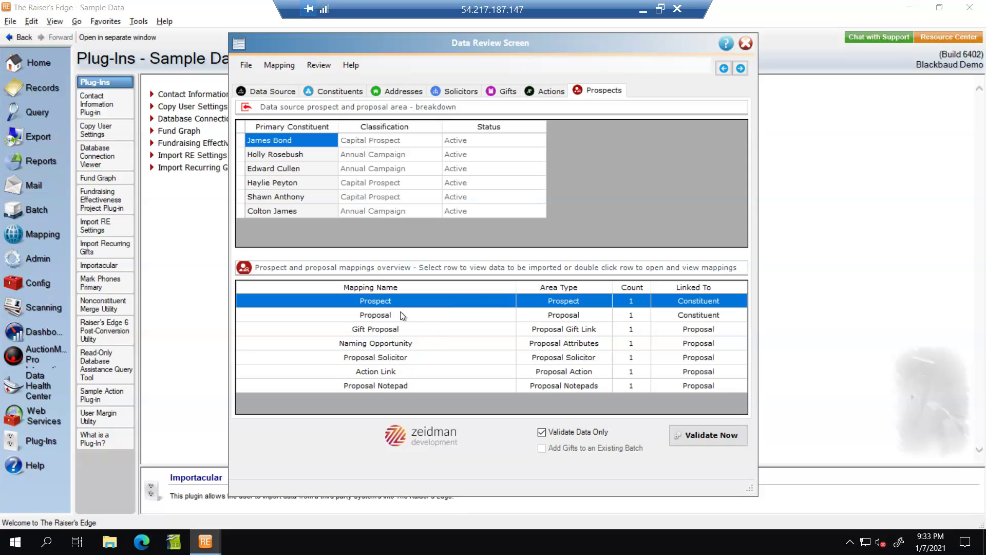
pyautogui.click(385, 315)
pyautogui.click(382, 330)
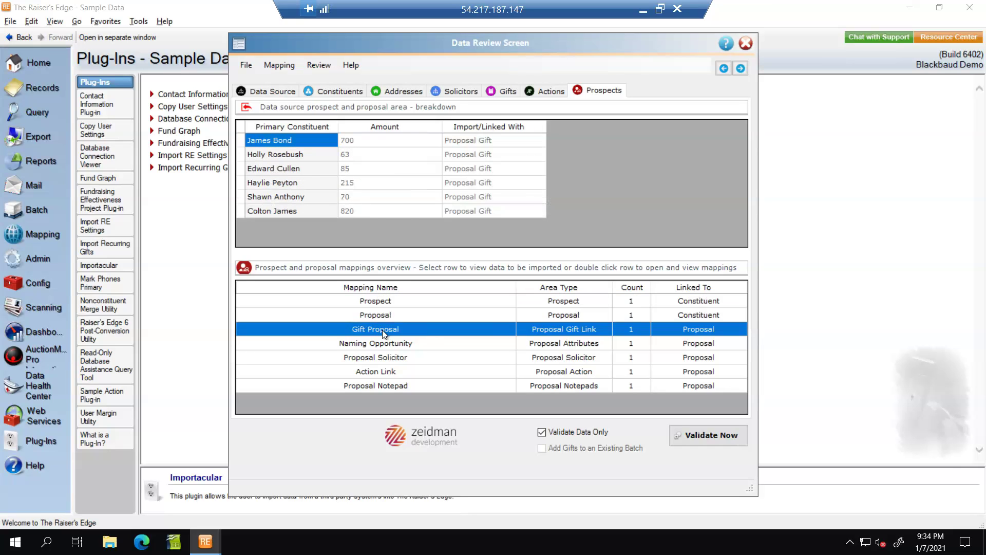
pyautogui.click(380, 346)
pyautogui.click(379, 358)
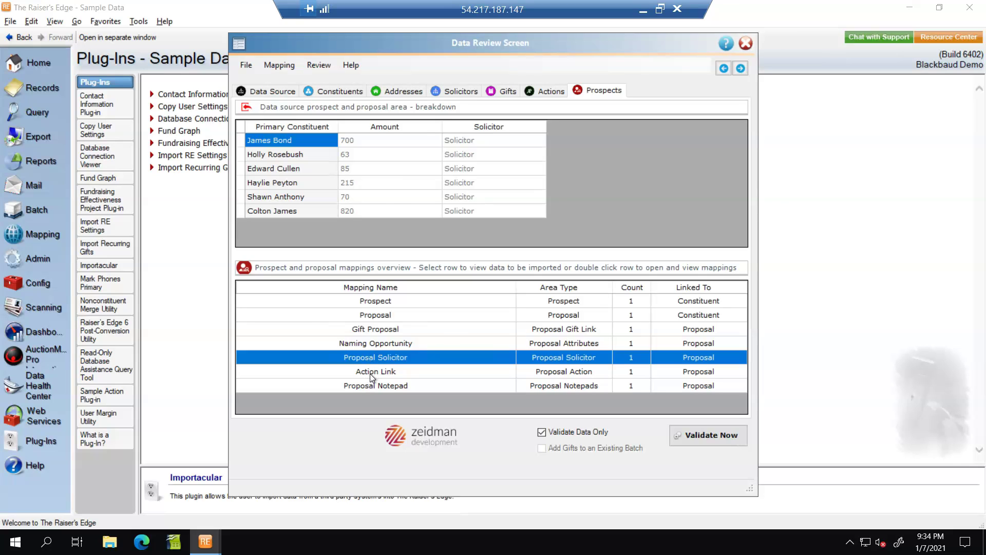
pyautogui.click(369, 374)
pyautogui.click(373, 385)
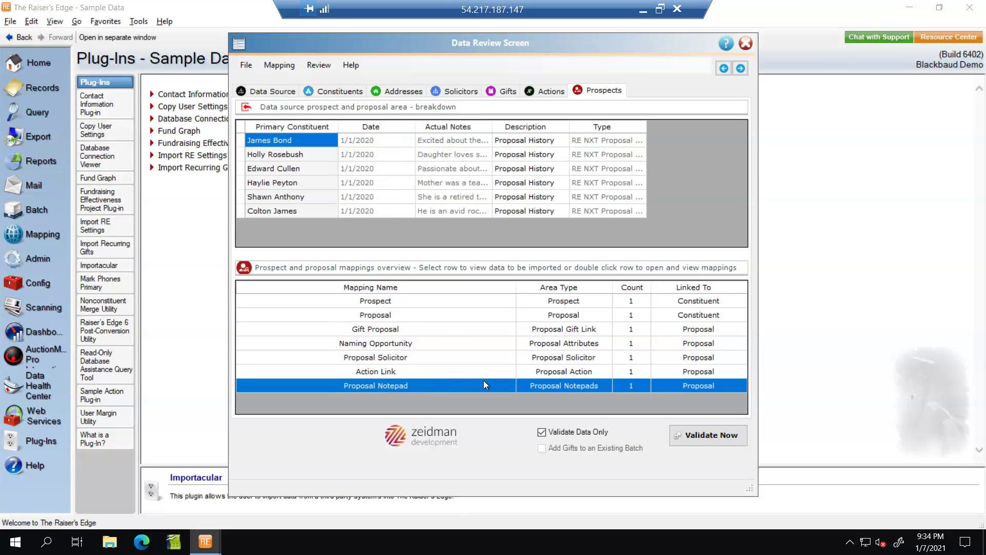